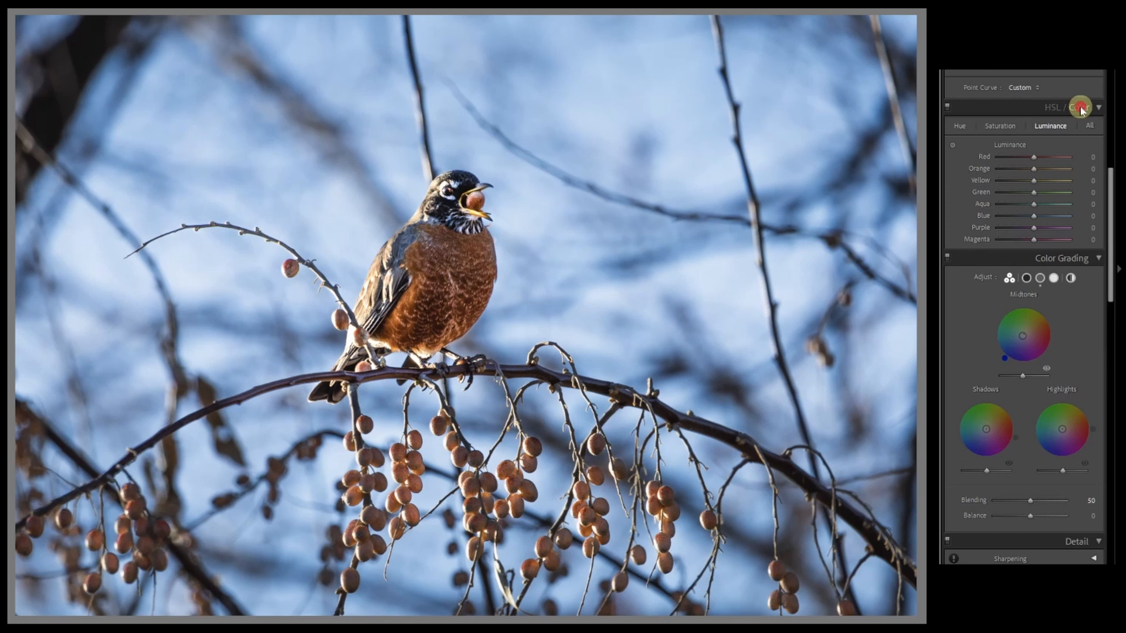
- Look through the Color view of the HSL / Color adjustments and the Hue, Saturation, Luminance and All views
mouse_move(1108, 201)
left_mouse_down()
mouse_move(1108, 227)
mouse_move(1114, 215)
left_mouse_up()
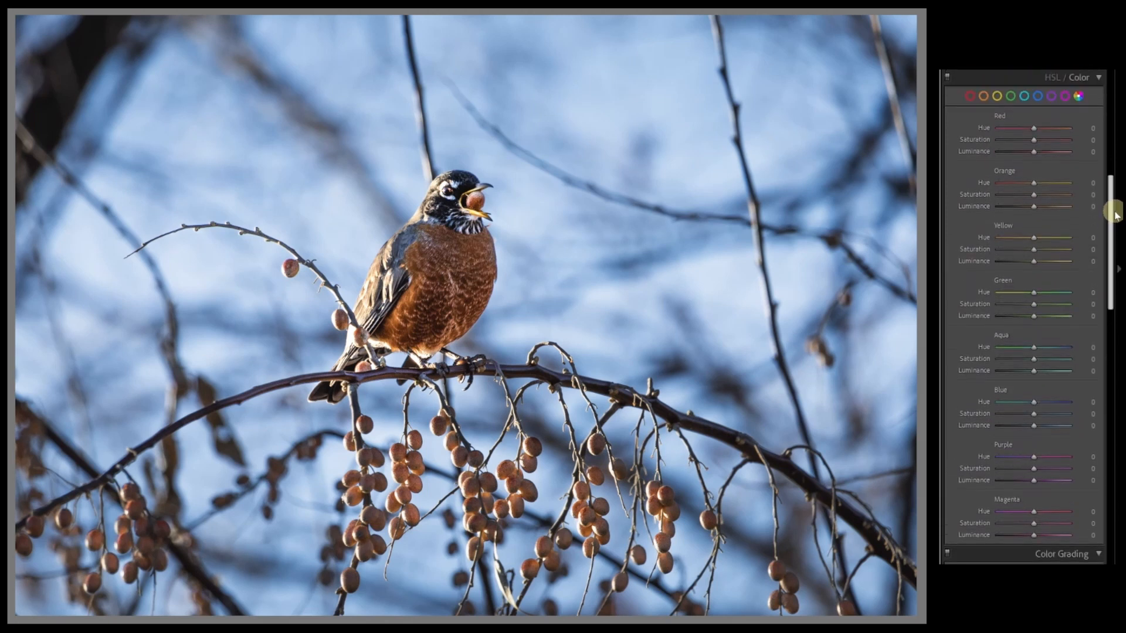
left_click(1051, 77)
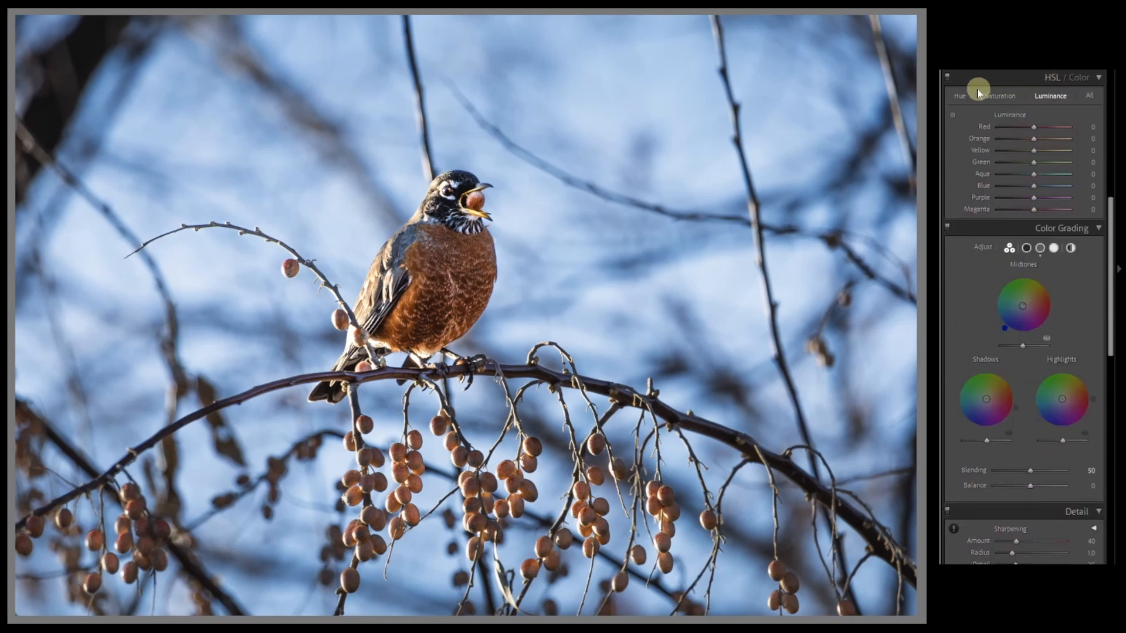
left_click(960, 96)
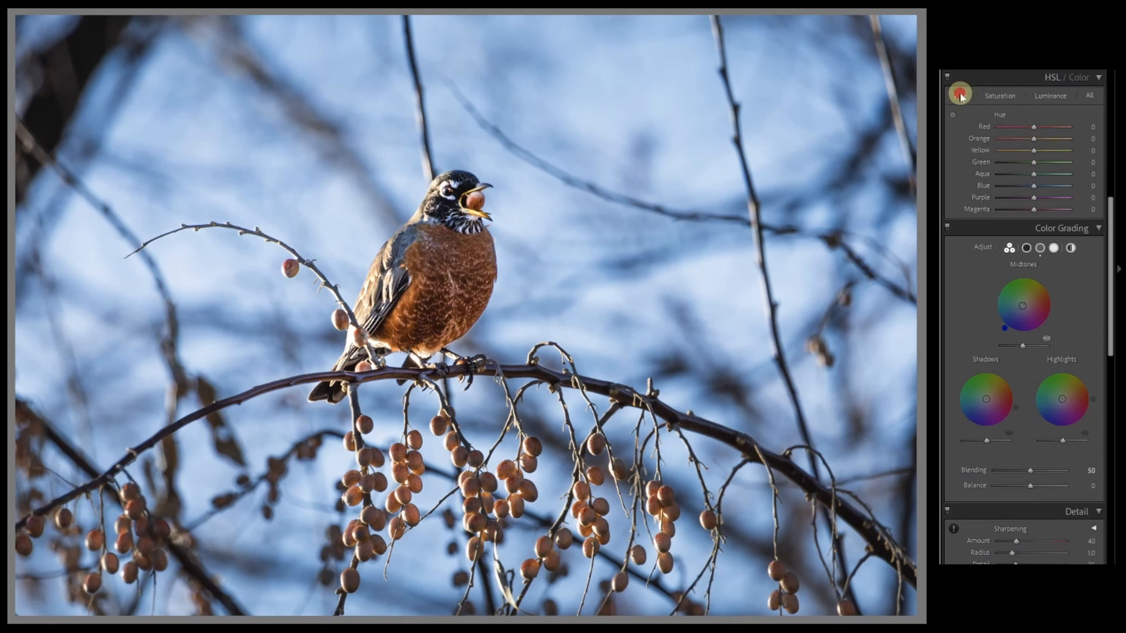
left_click(994, 97)
left_click(1049, 96)
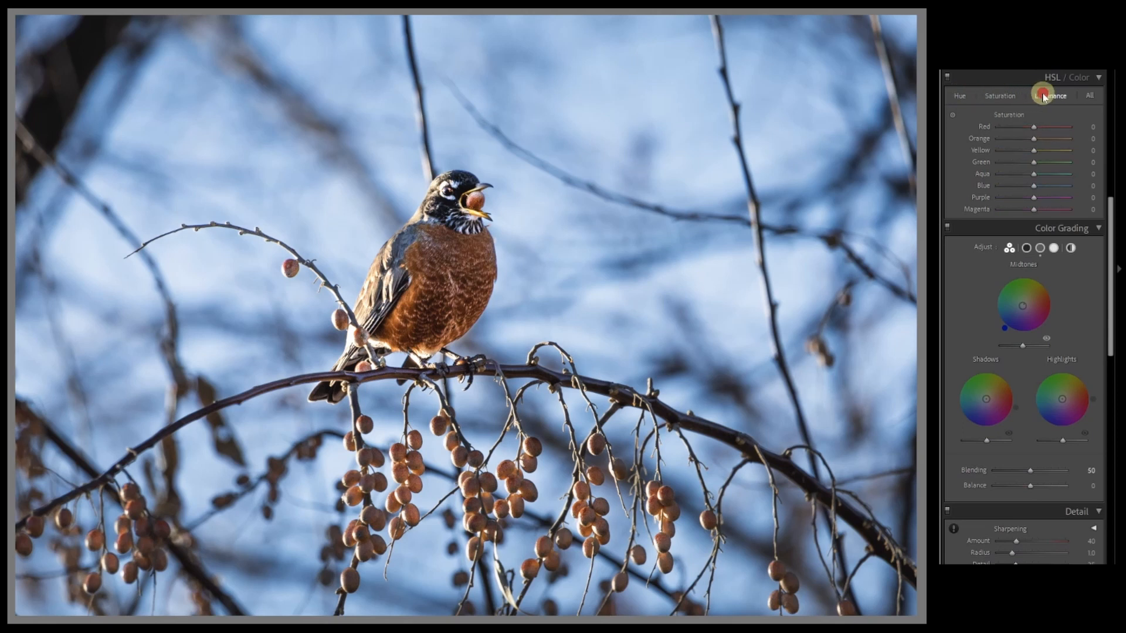
left_click(1090, 97)
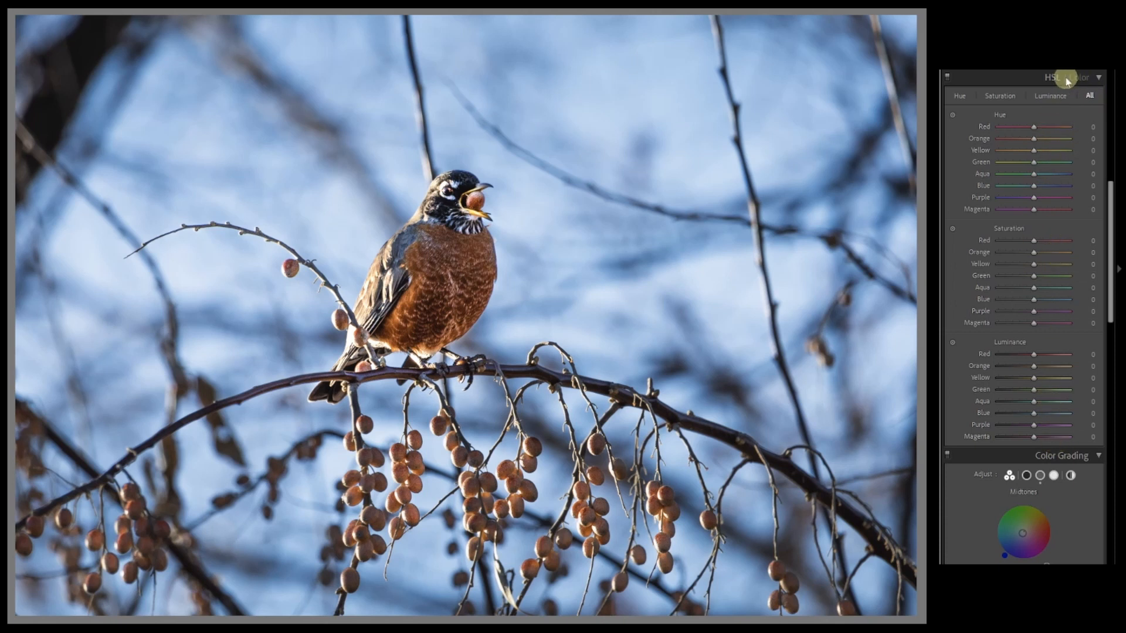
- Try shifting the blue and the orange hue strongly upward, resetting each to 0
left_click(959, 97)
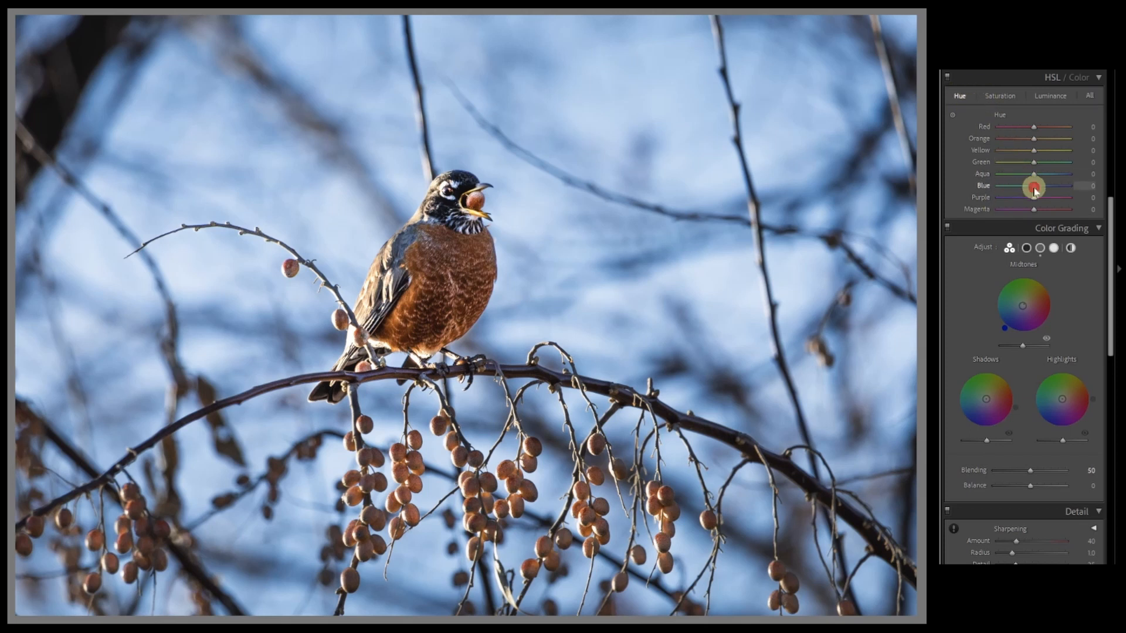
left_click_drag(1034, 189, 1067, 188)
double_click(1066, 188)
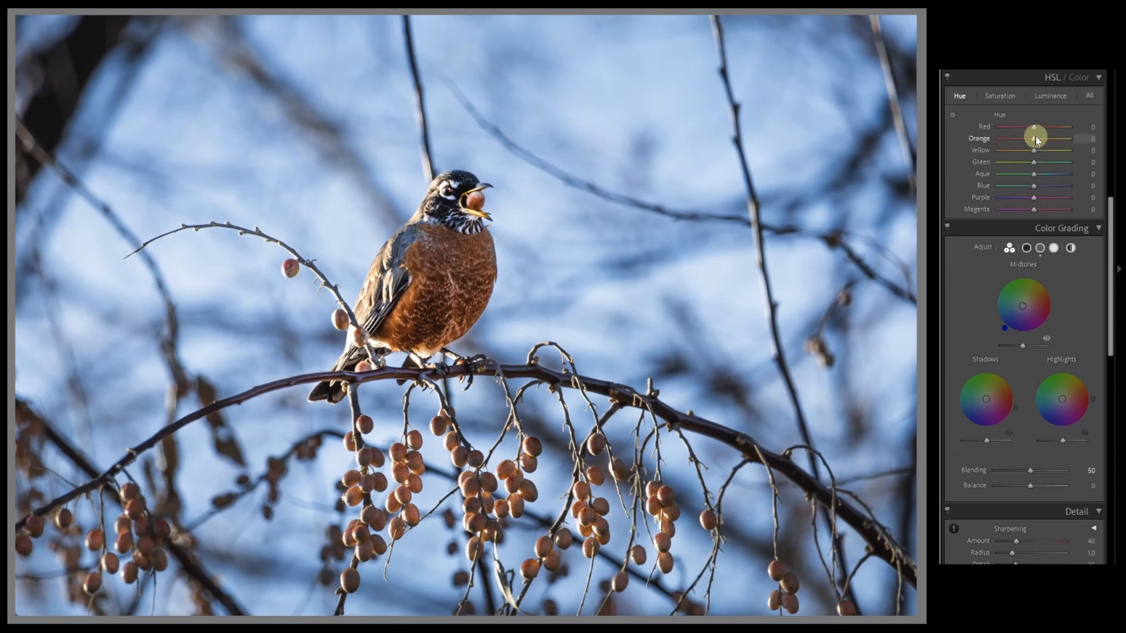
left_click_drag(1036, 140, 1071, 146)
double_click(1067, 140)
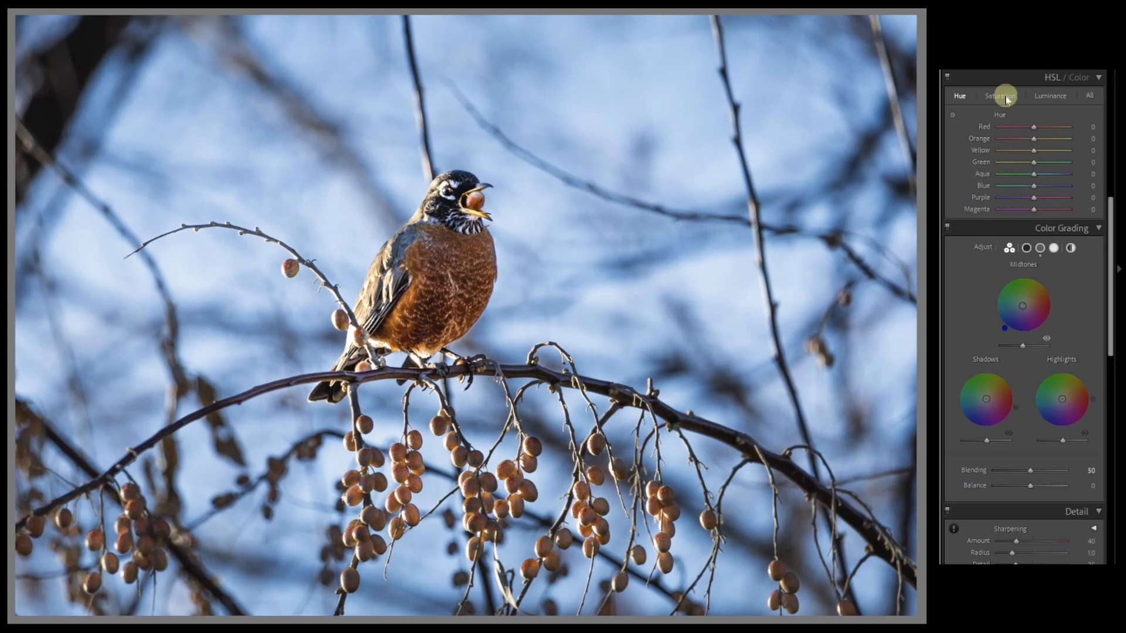
- Try raising the blue saturation to +95 and the orange saturation to +82, resetting each to 0
left_click(1003, 96)
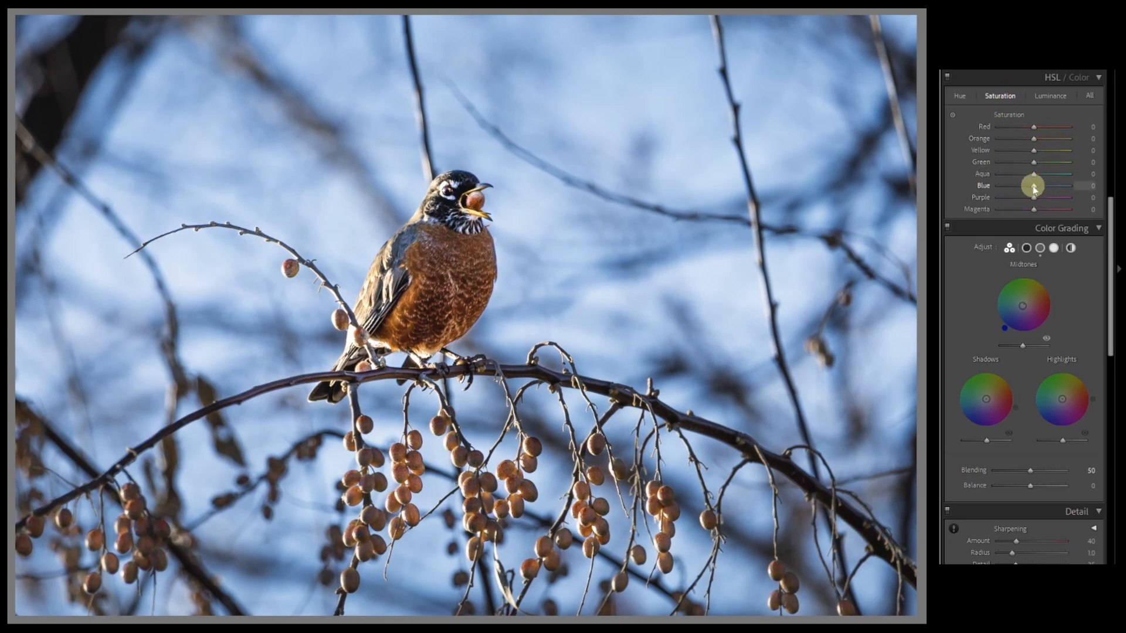
left_click_drag(1032, 186, 1067, 189)
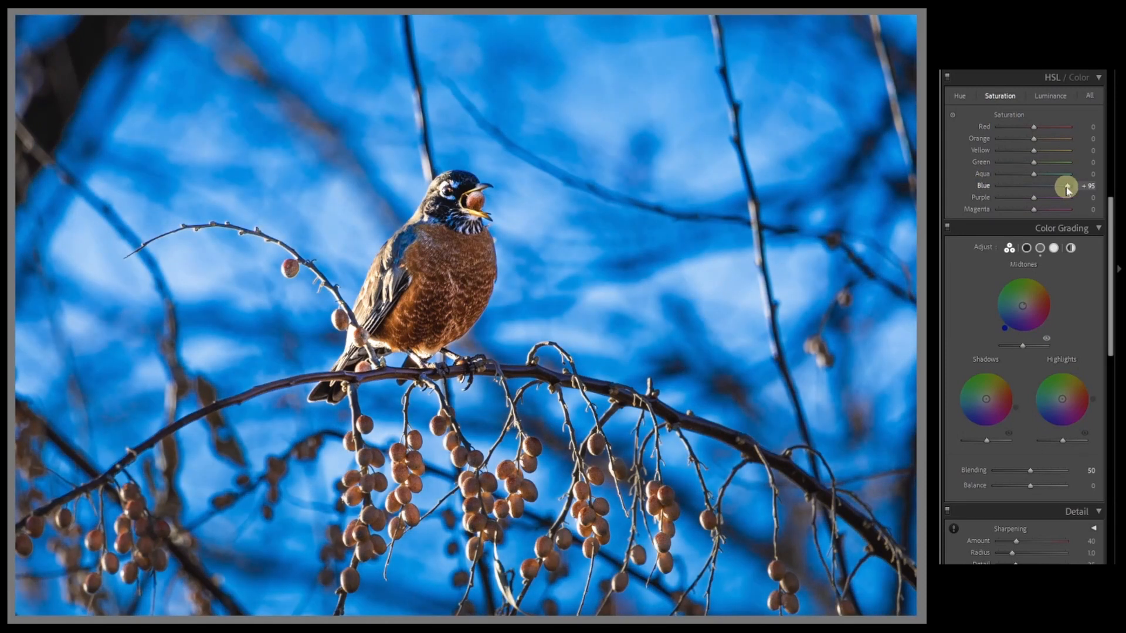
double_click(1067, 189)
left_click_drag(1034, 138, 1064, 148)
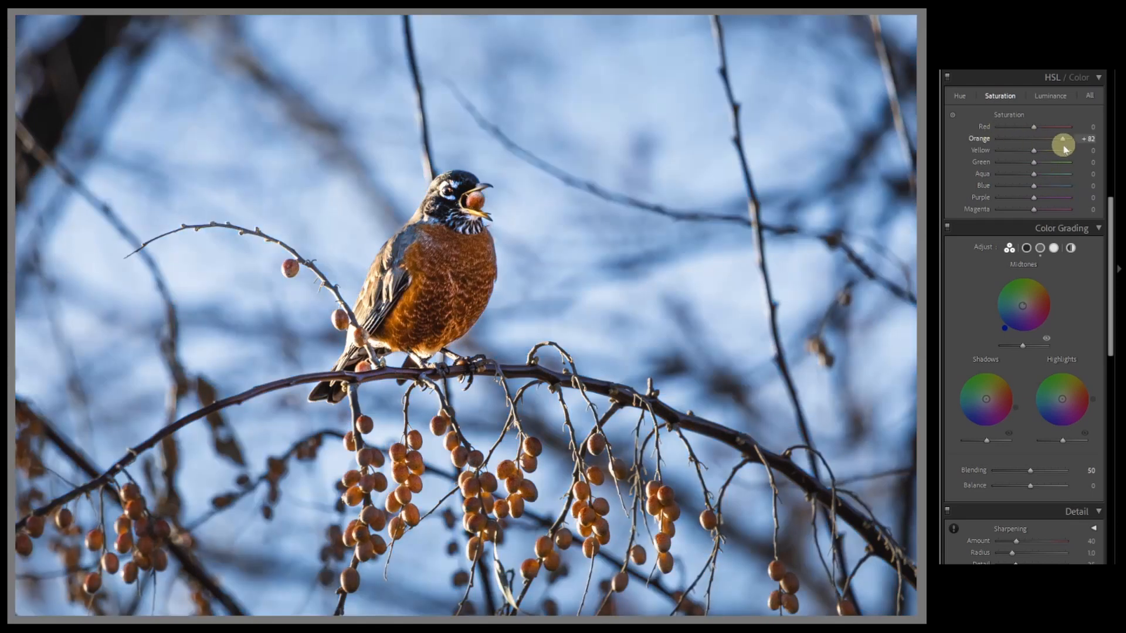
double_click(1062, 141)
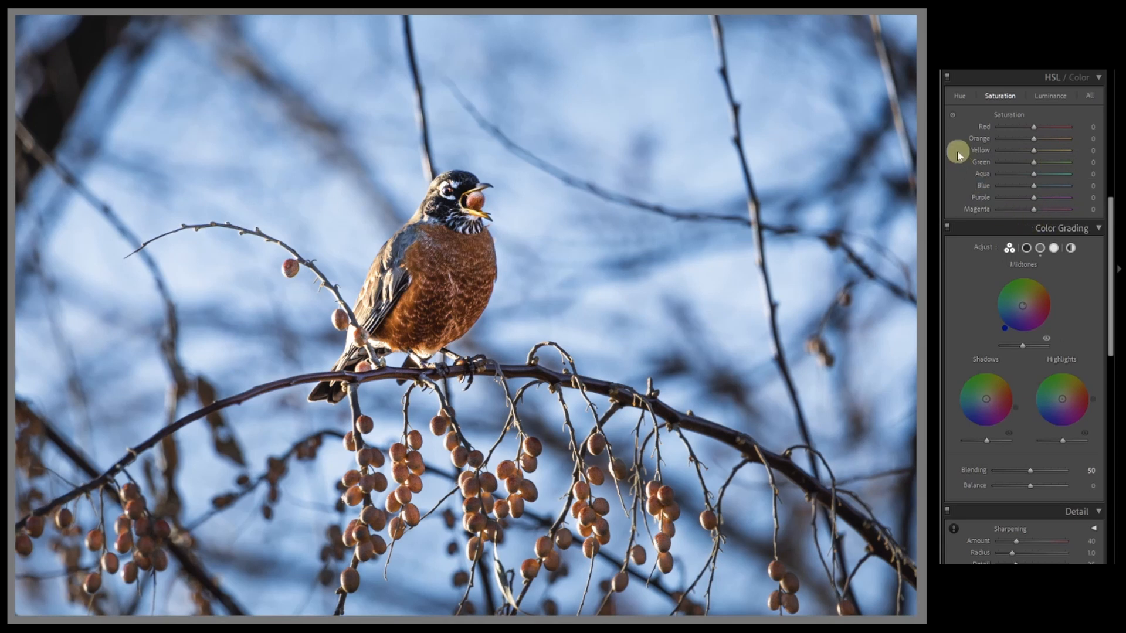
- Try raising the blue luminance and darkening the robin's breast with targeted adjustment to orange −93, and reset orange to 0
left_click(1048, 95)
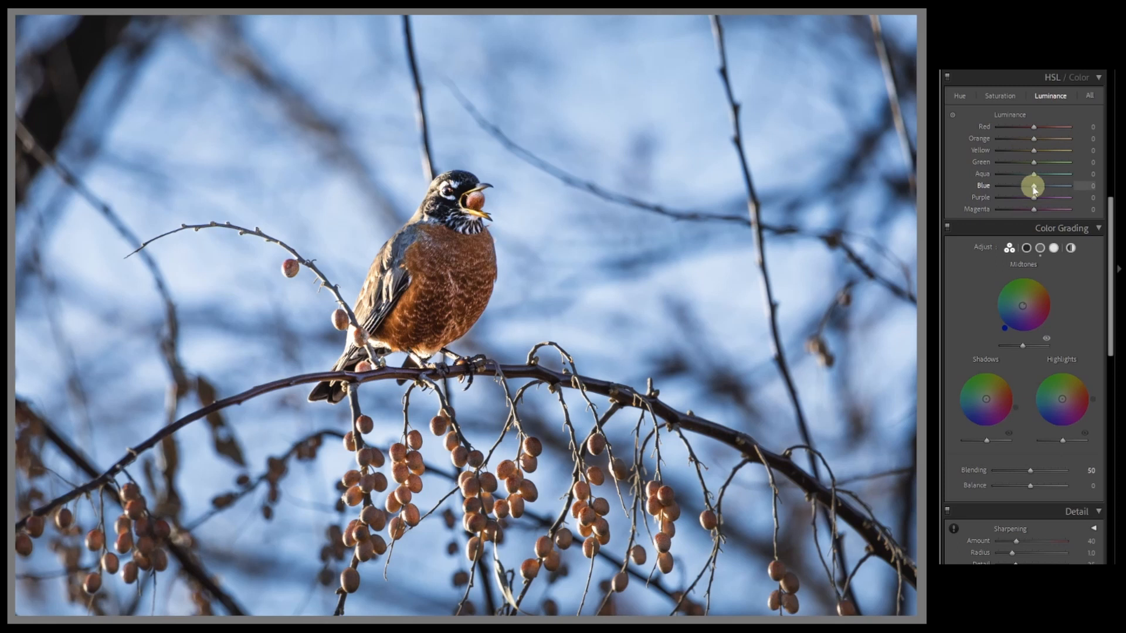
mouse_move(1034, 187)
left_mouse_down()
mouse_move(1006, 186)
mouse_move(1055, 187)
left_mouse_up()
left_click(953, 118)
left_click_drag(431, 276, 429, 312)
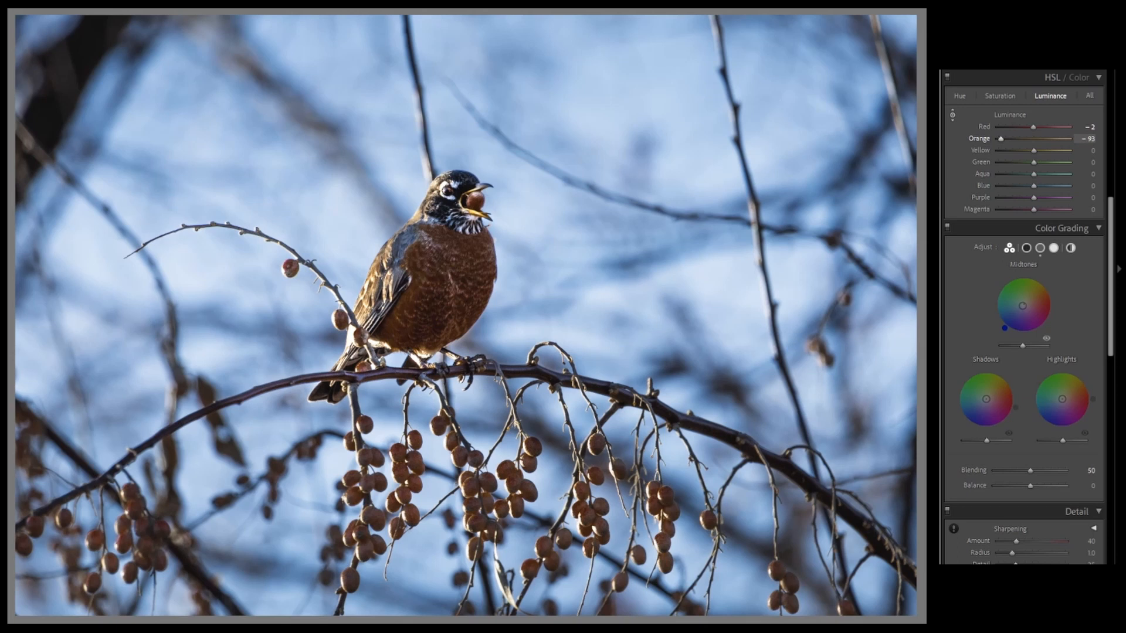
double_click(1001, 139)
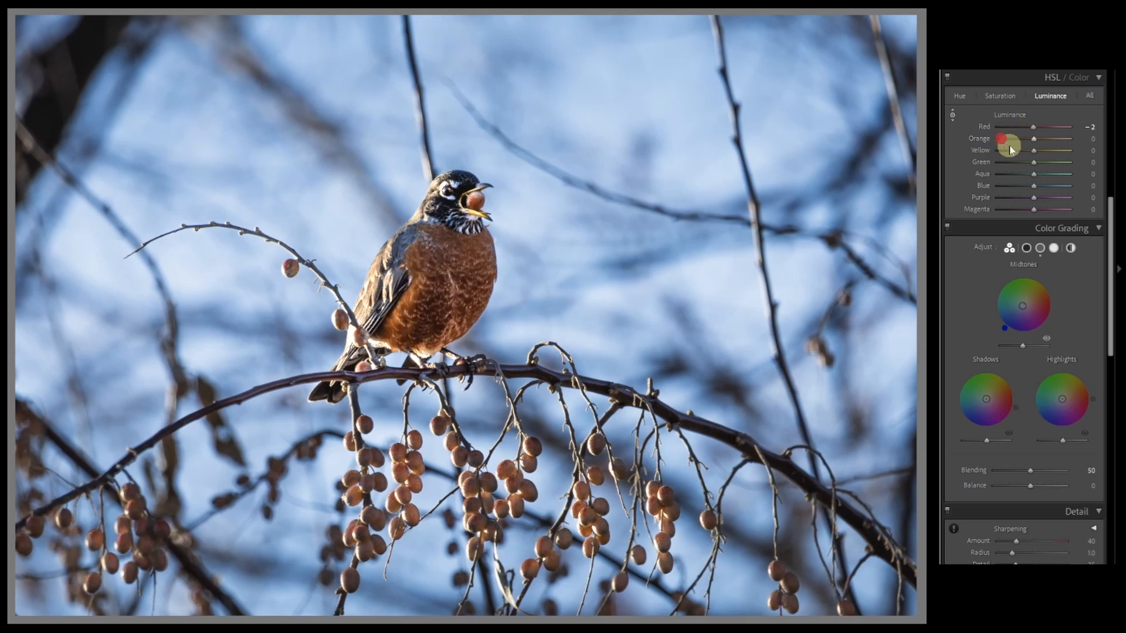
- Try changing the saturation of the robin's breast with targeted adjustment directly in the photo
left_click(997, 97)
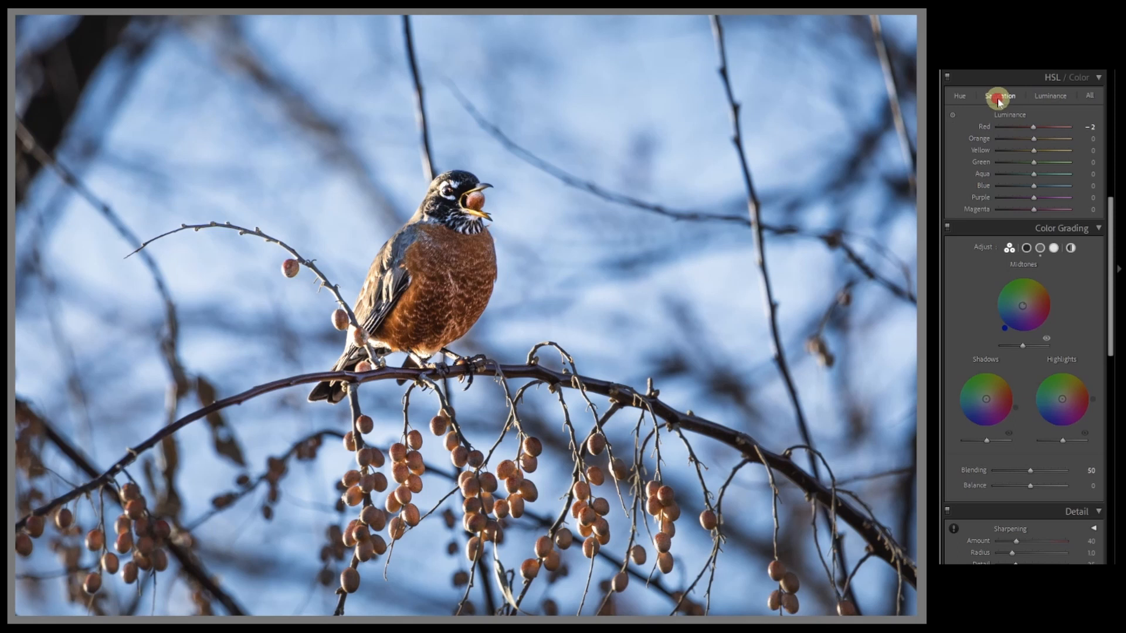
left_click(950, 116)
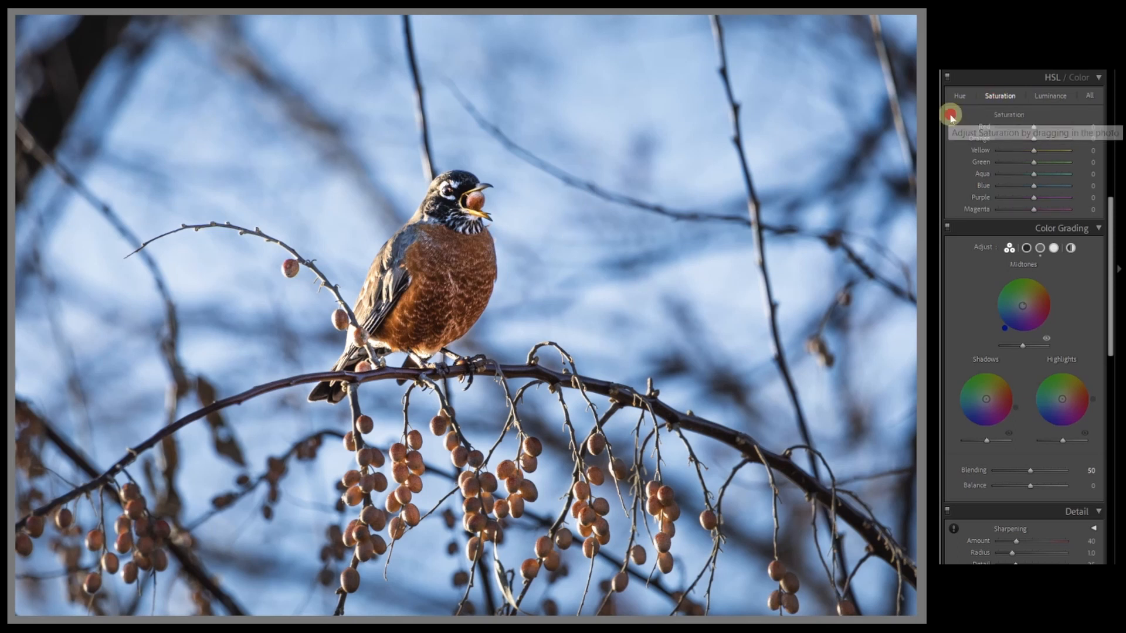
left_click(431, 272)
left_click_drag(432, 271, 440, 235)
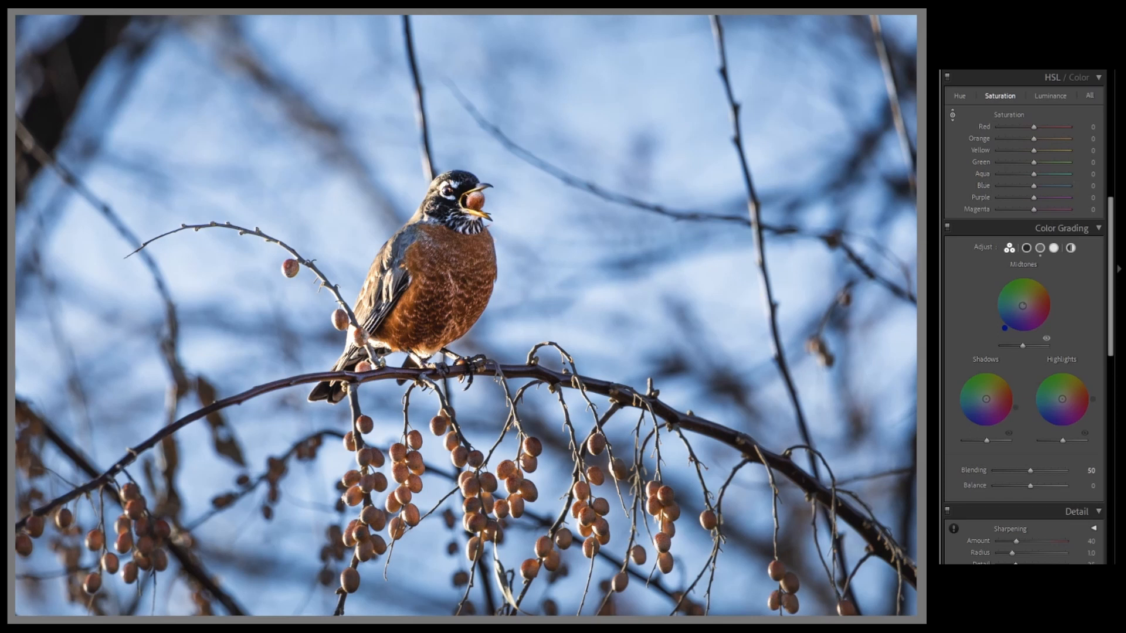
mouse_move(1035, 303)
- Set the hue adjustments to red +17, yellow −18 and blue −5
left_click(958, 97)
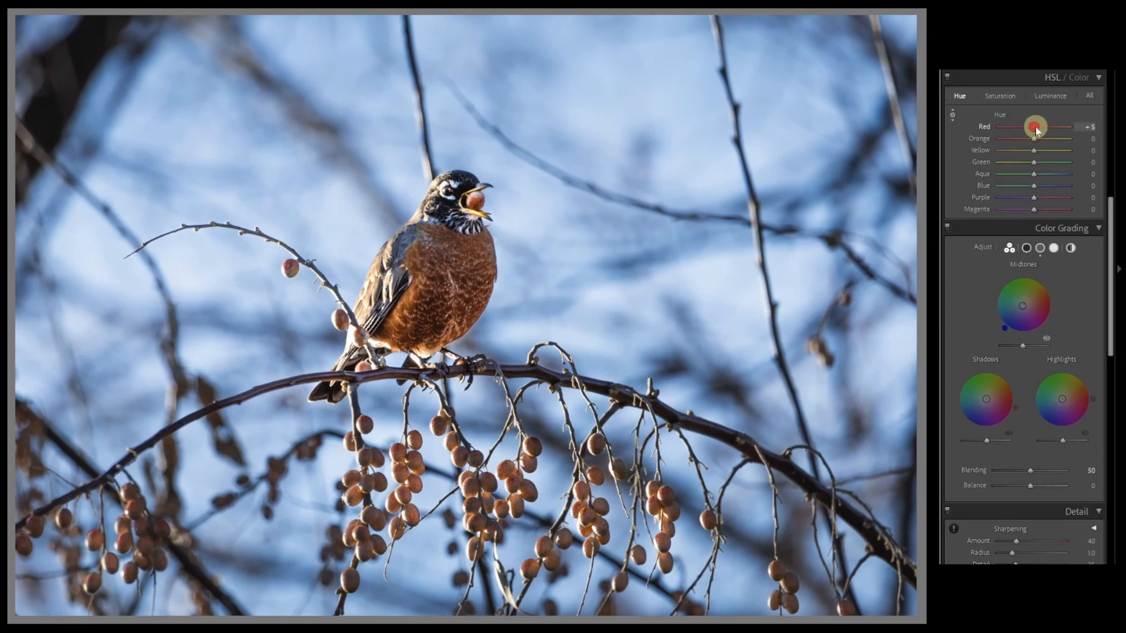
left_click_drag(1035, 130, 1040, 130)
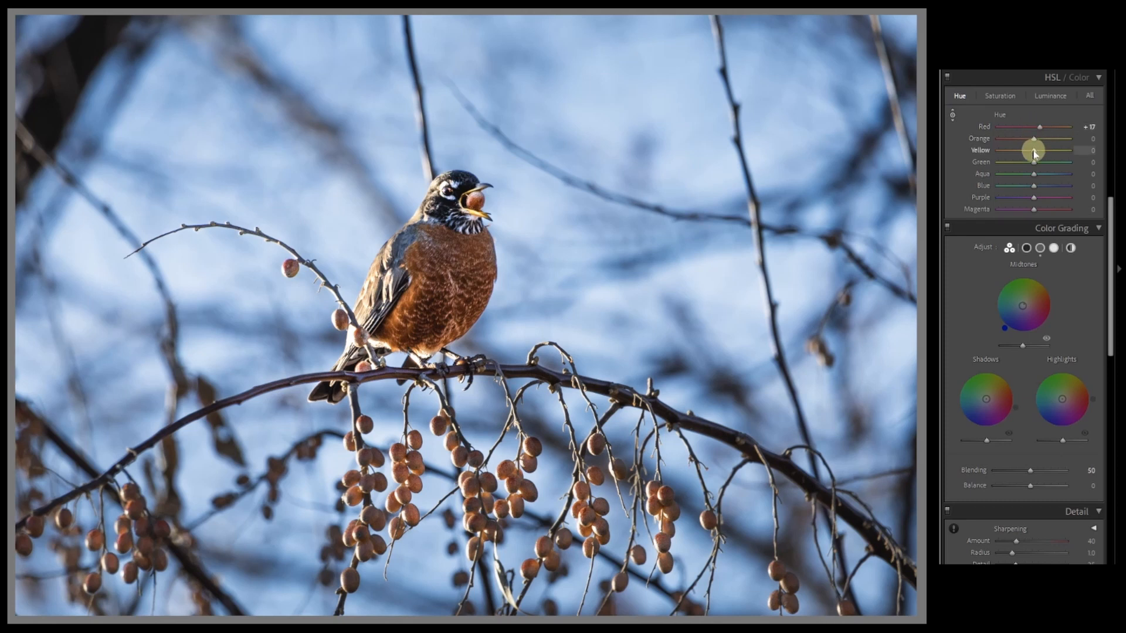
left_click_drag(1034, 153, 1029, 154)
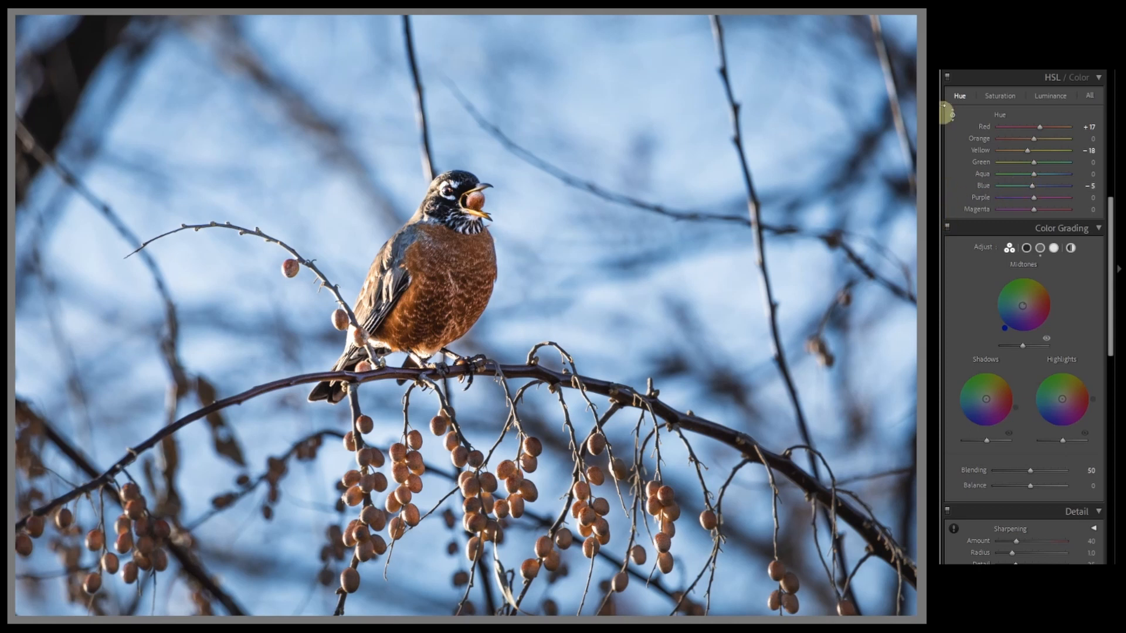
- Set the saturation to orange +13, blue +13, red −25, yellow −25, green −77, aqua −72, purple −78 and magenta −60
left_click(1004, 97)
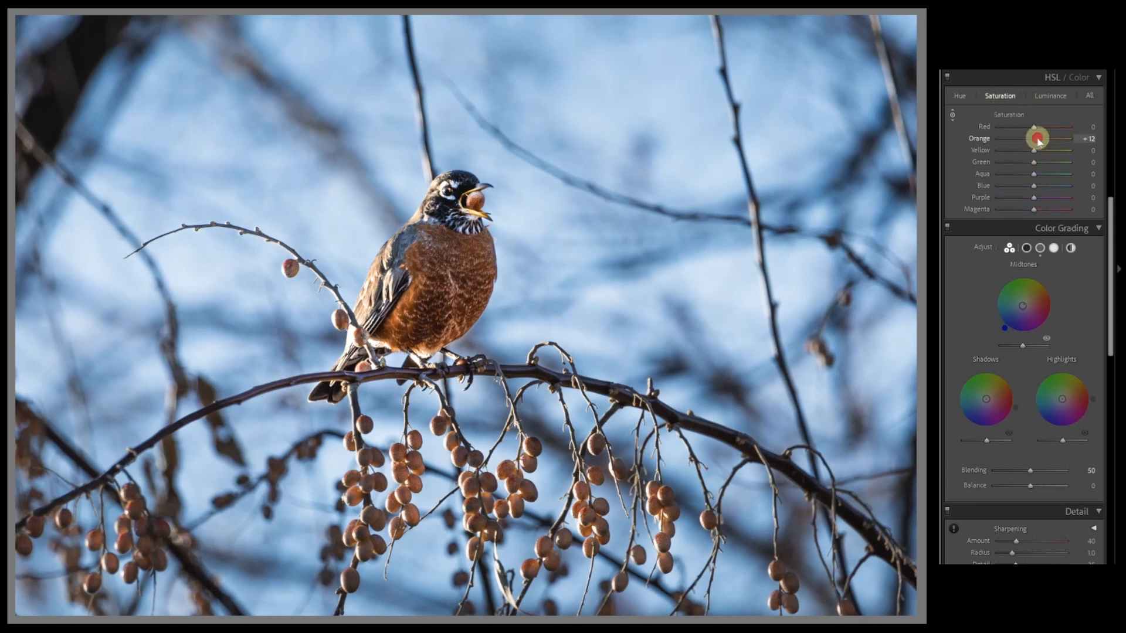
left_click_drag(1034, 140, 1037, 142)
left_click_drag(1035, 185, 1041, 186)
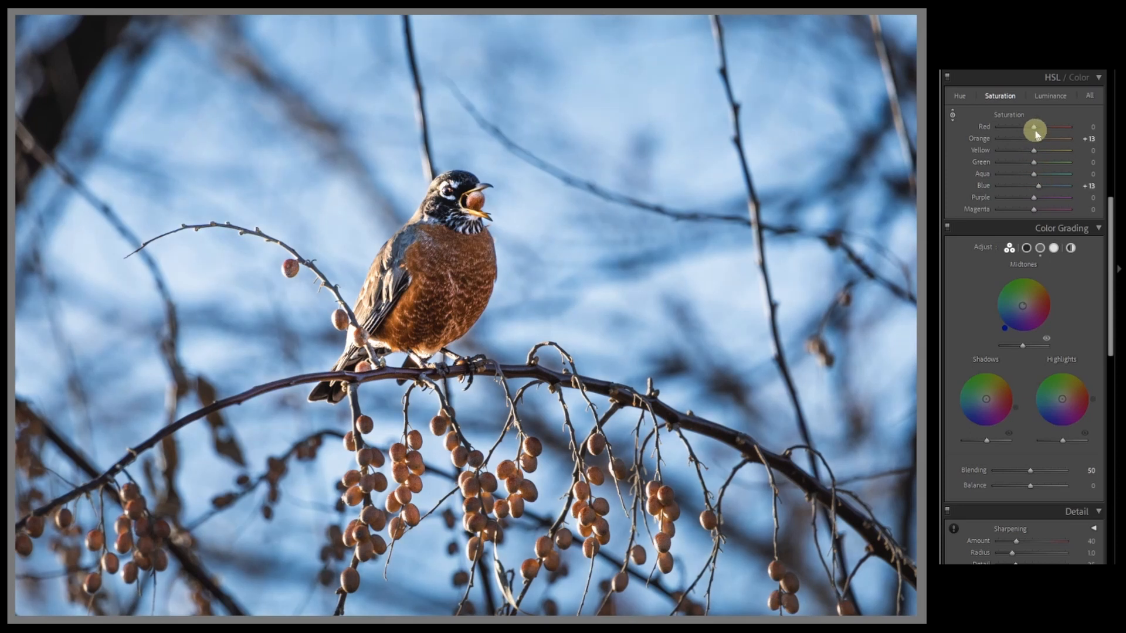
mouse_move(1032, 129)
left_mouse_down()
mouse_move(1030, 150)
mouse_move(1024, 142)
left_mouse_up()
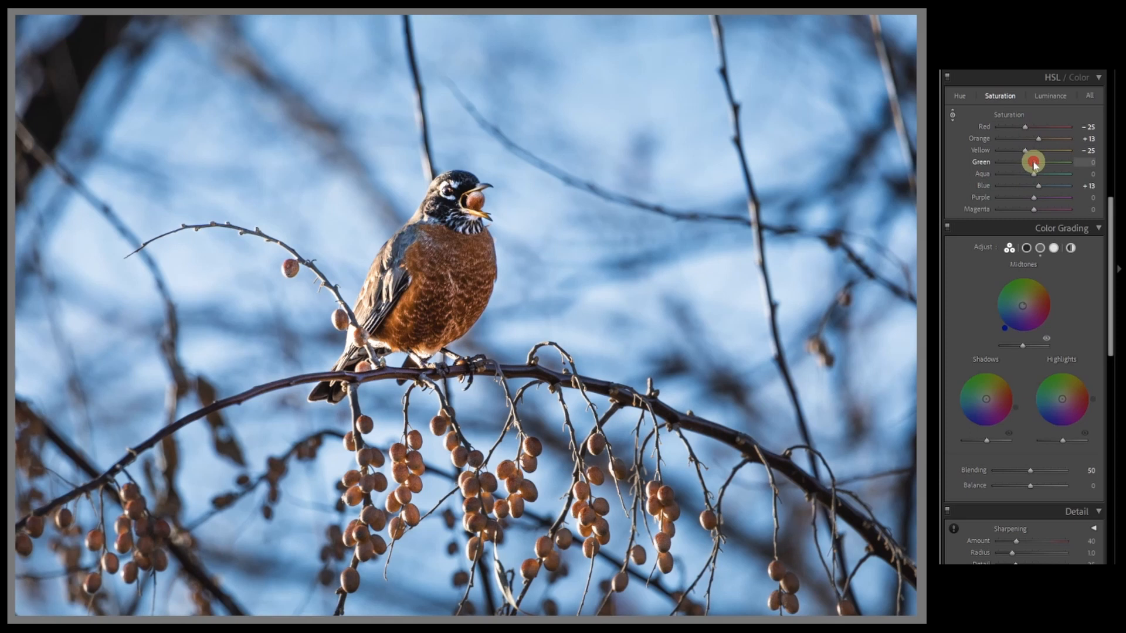
mouse_move(1034, 164)
left_mouse_down()
mouse_move(1007, 160)
mouse_move(1030, 171)
mouse_move(1009, 174)
mouse_move(1030, 197)
mouse_move(1007, 196)
mouse_move(1030, 209)
mouse_move(1011, 211)
left_mouse_up()
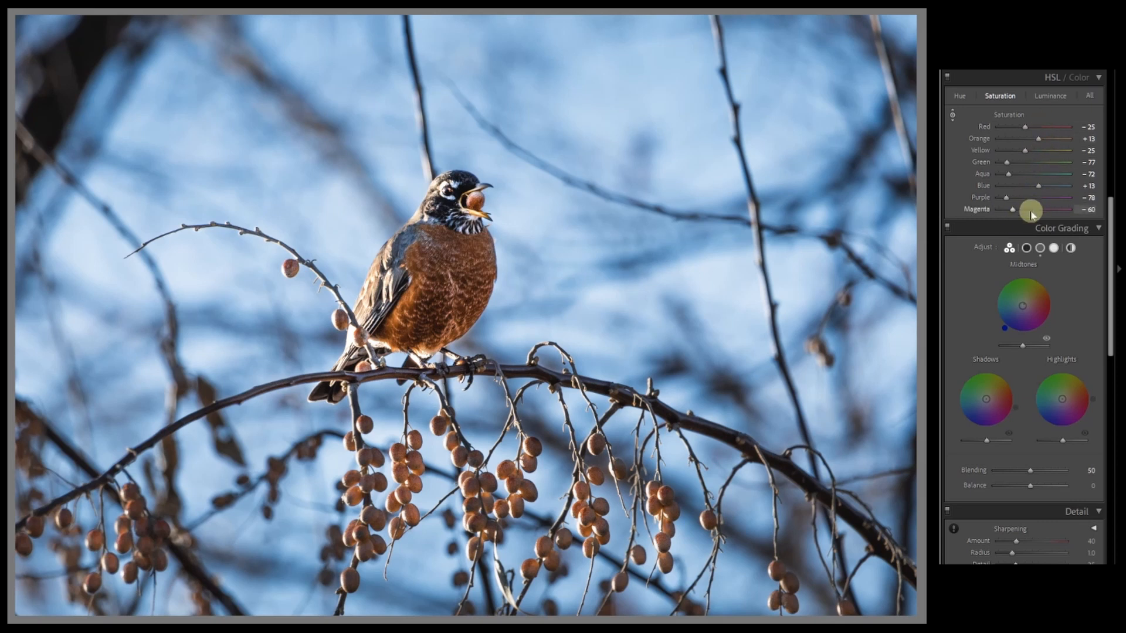
- Set the luminance to blue −12, orange +48, red +13 and yellow +8
left_click(1049, 98)
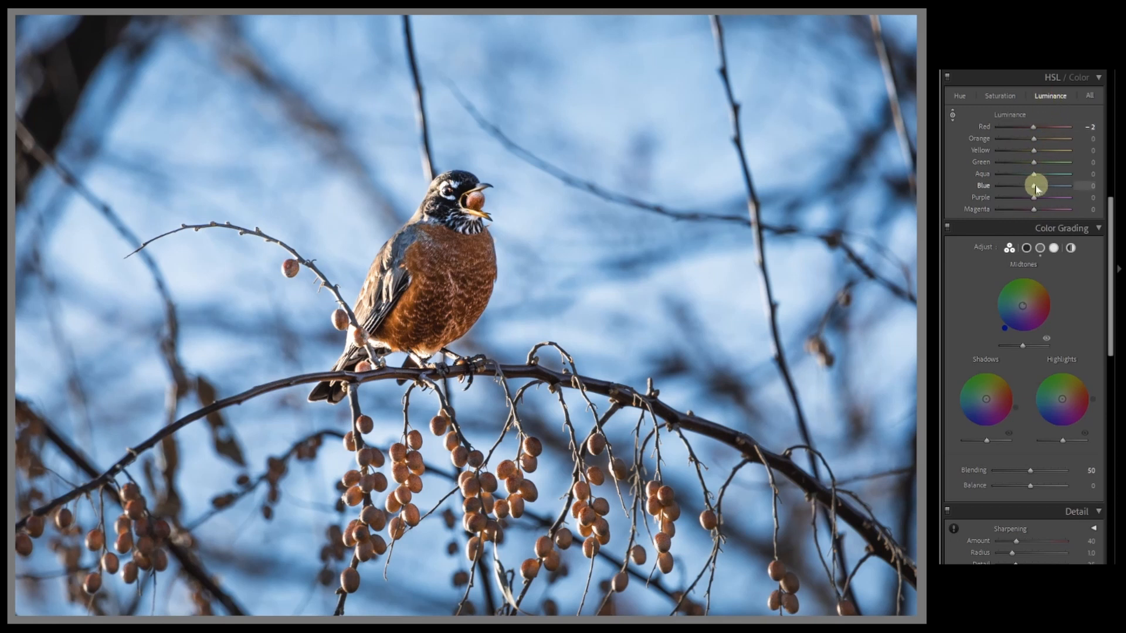
left_click_drag(1035, 186, 1033, 187)
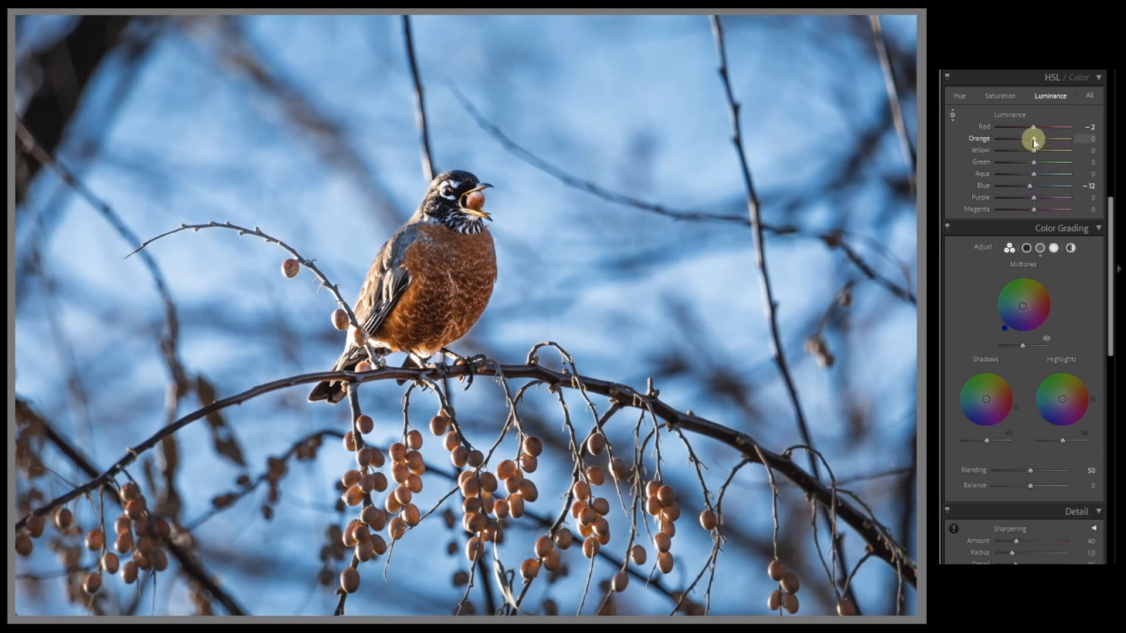
left_click_drag(1033, 142, 1056, 147)
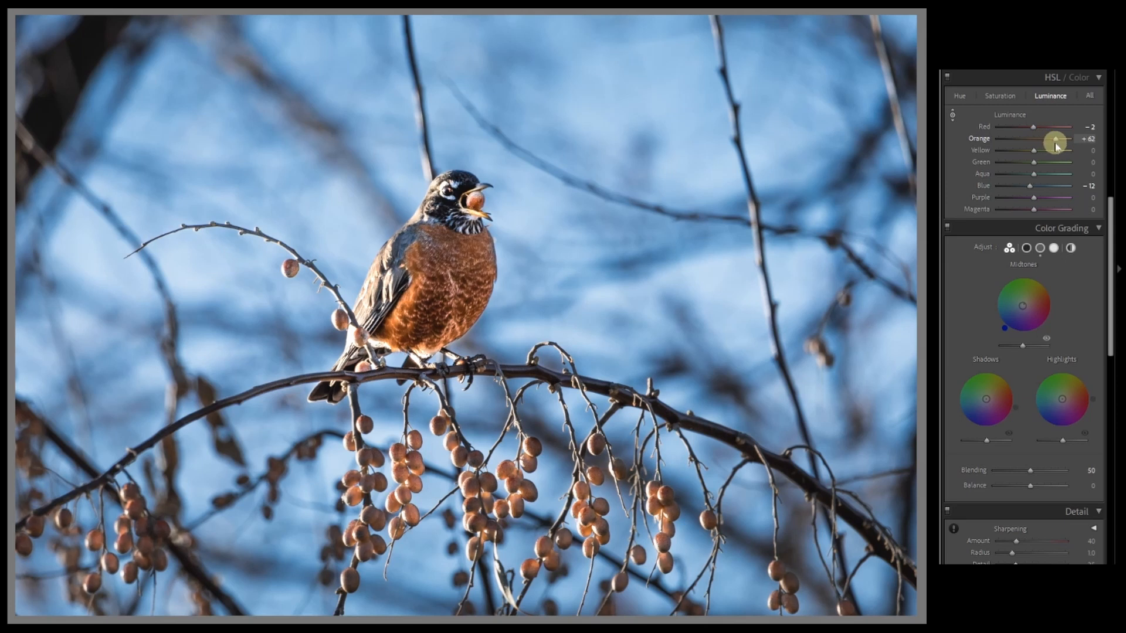
mouse_move(1051, 145)
left_mouse_down()
mouse_move(1037, 151)
mouse_move(1038, 130)
left_mouse_up()
left_click(1036, 154)
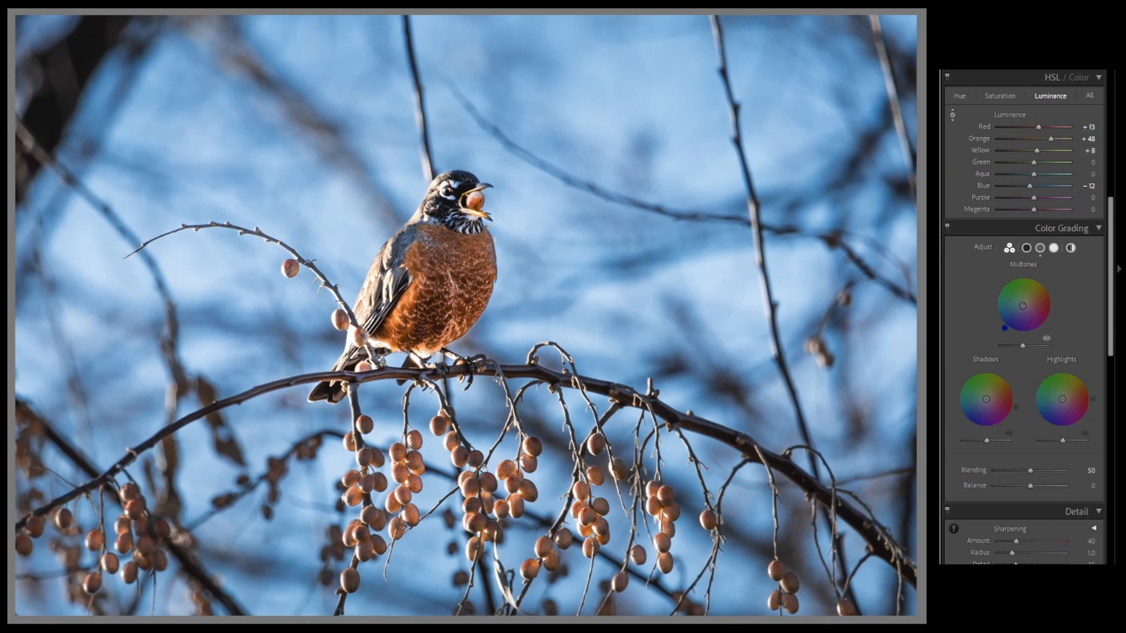